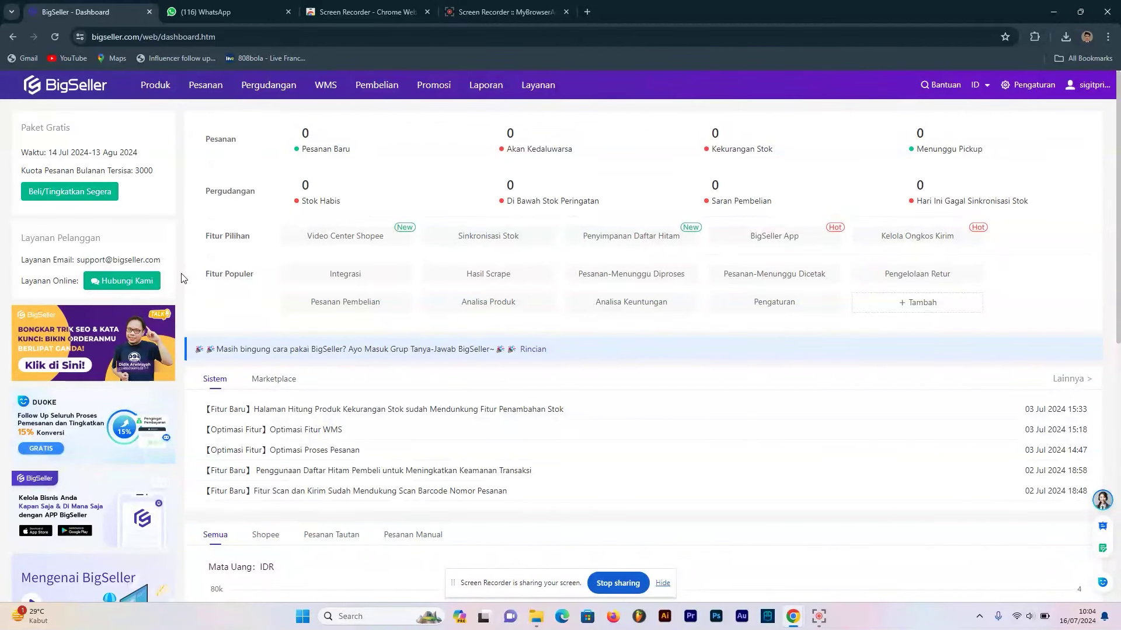
Step: Start a video upload in the Shopee Video Center for the Boyolali Alumunium store, naming the video Panci
mouse_move(162, 97)
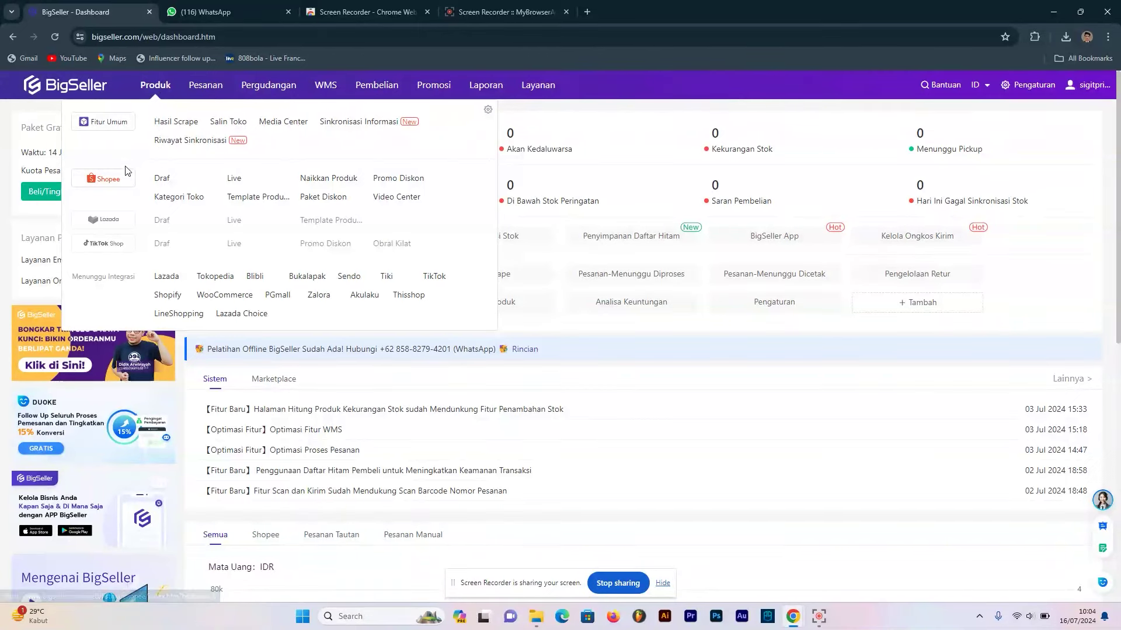
click(397, 201)
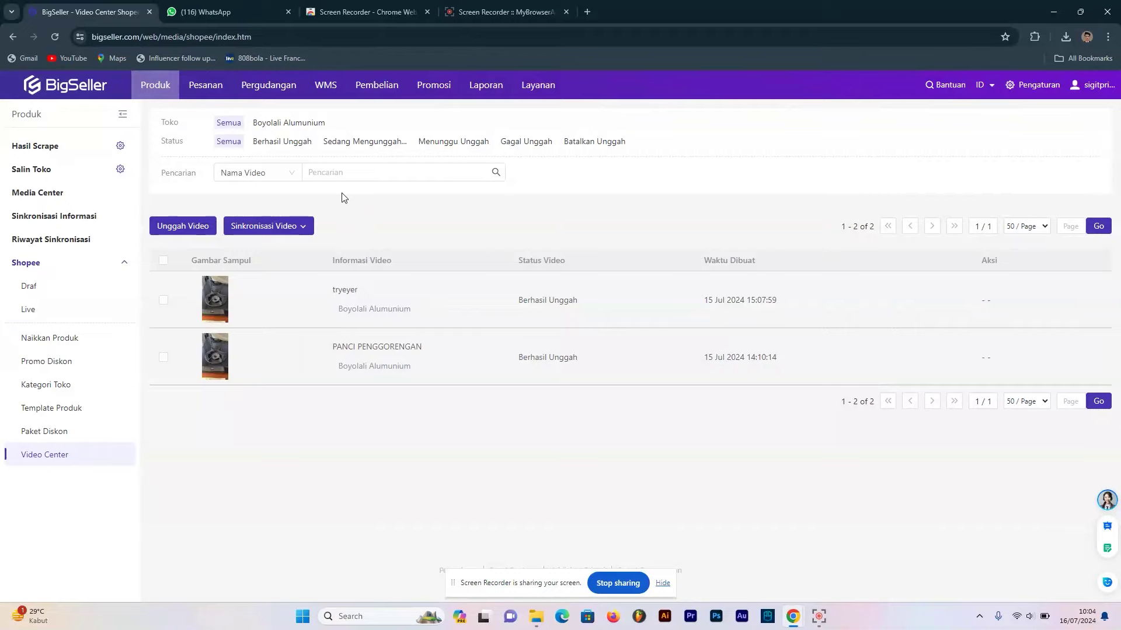
click(184, 228)
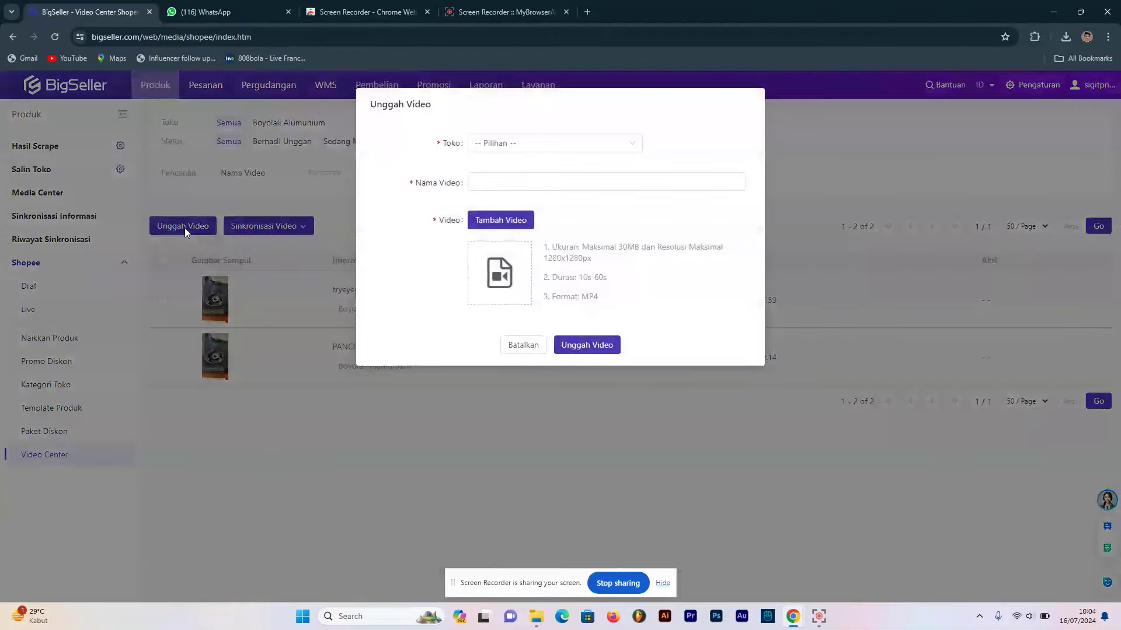
click(502, 143)
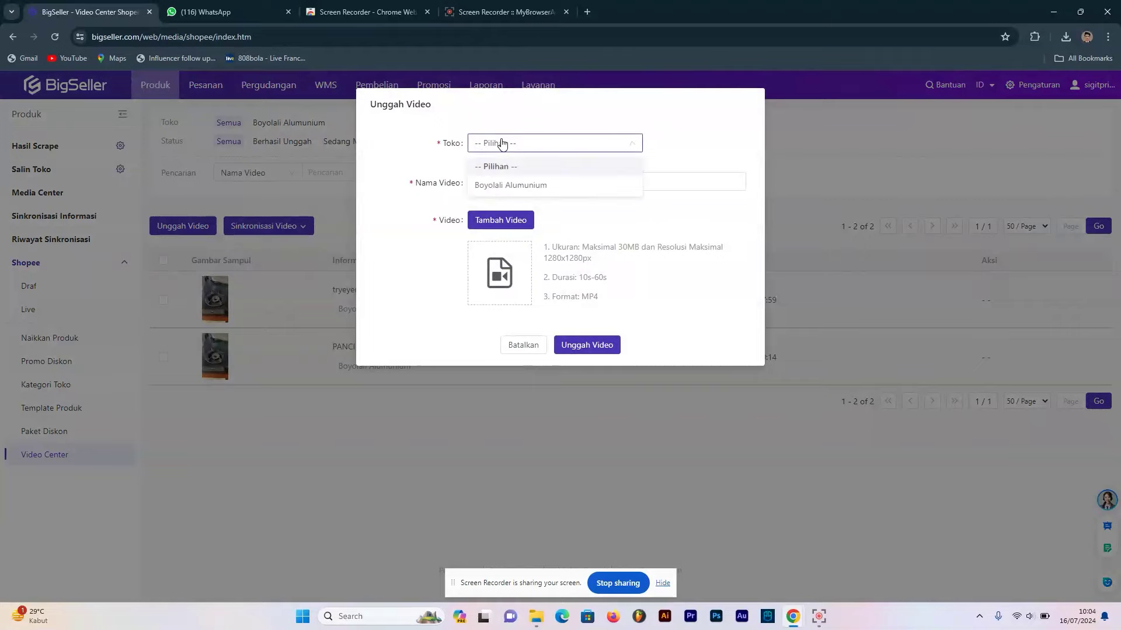
click(501, 187)
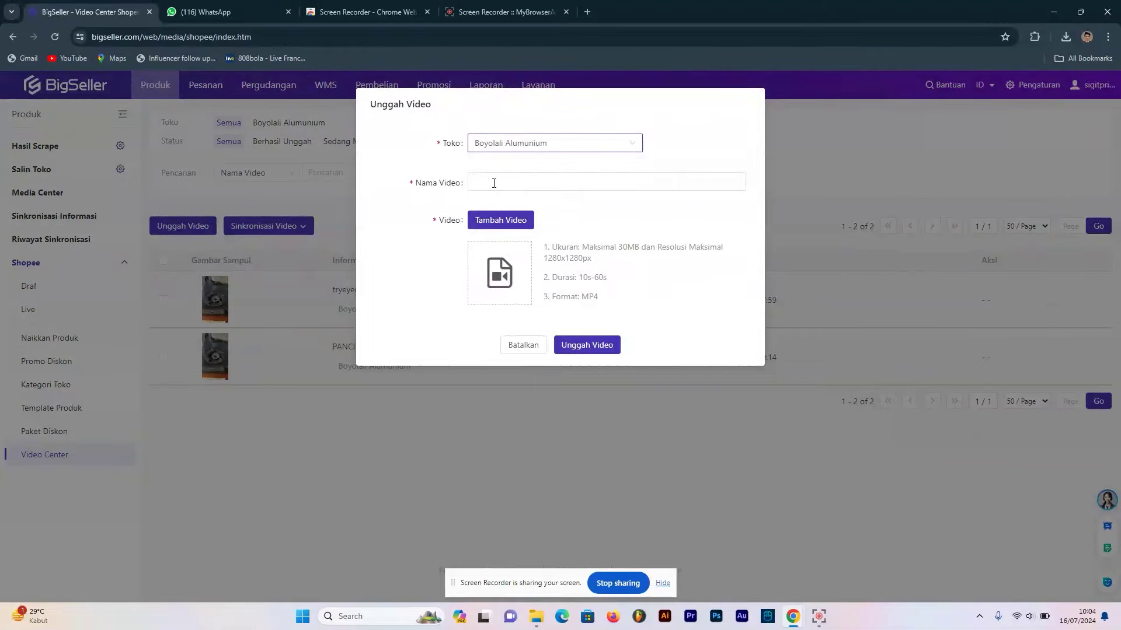
click(494, 183)
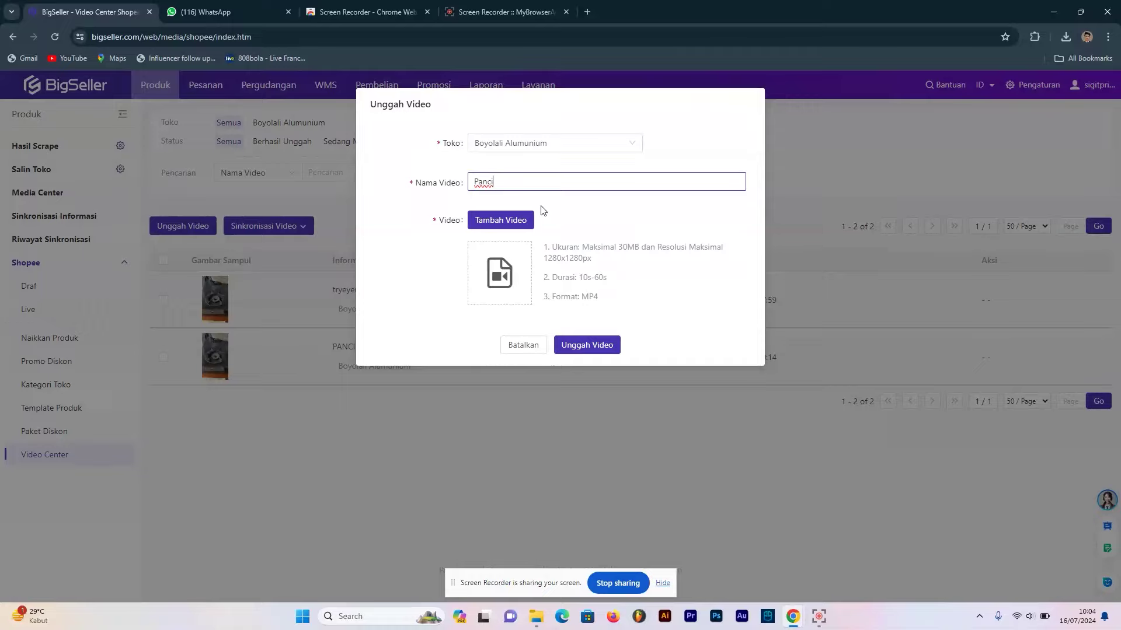
Step: Add the MP4 file "Y2meta.app-Review Panci Steincookware part 1-(480p)" from the Downloads folder and upload it
click(511, 221)
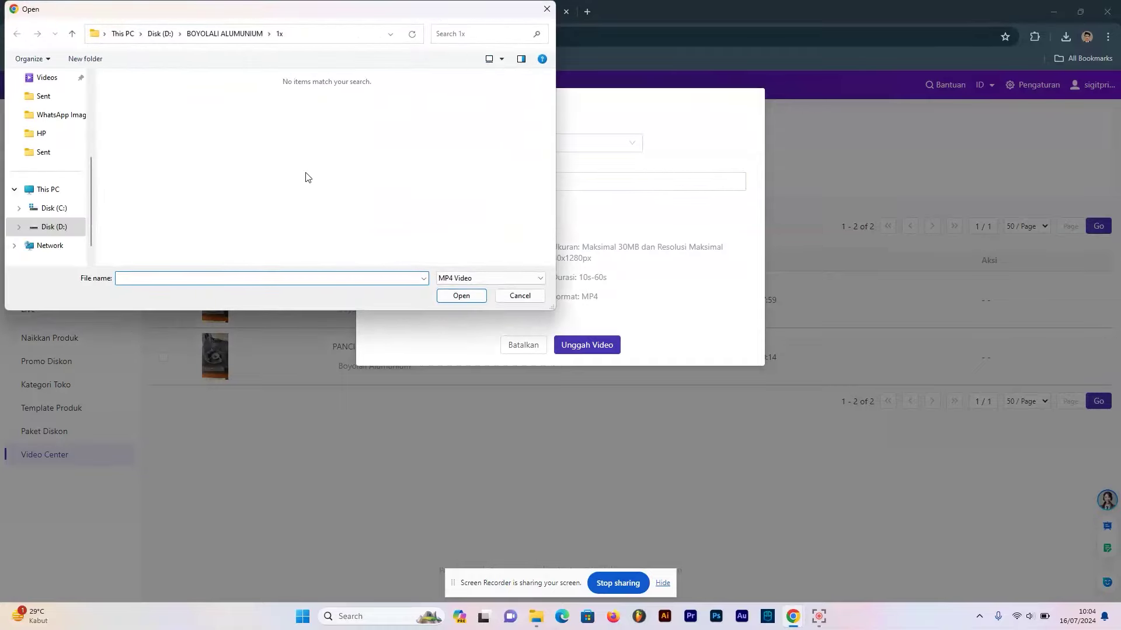
scroll(45, 138, up, 2)
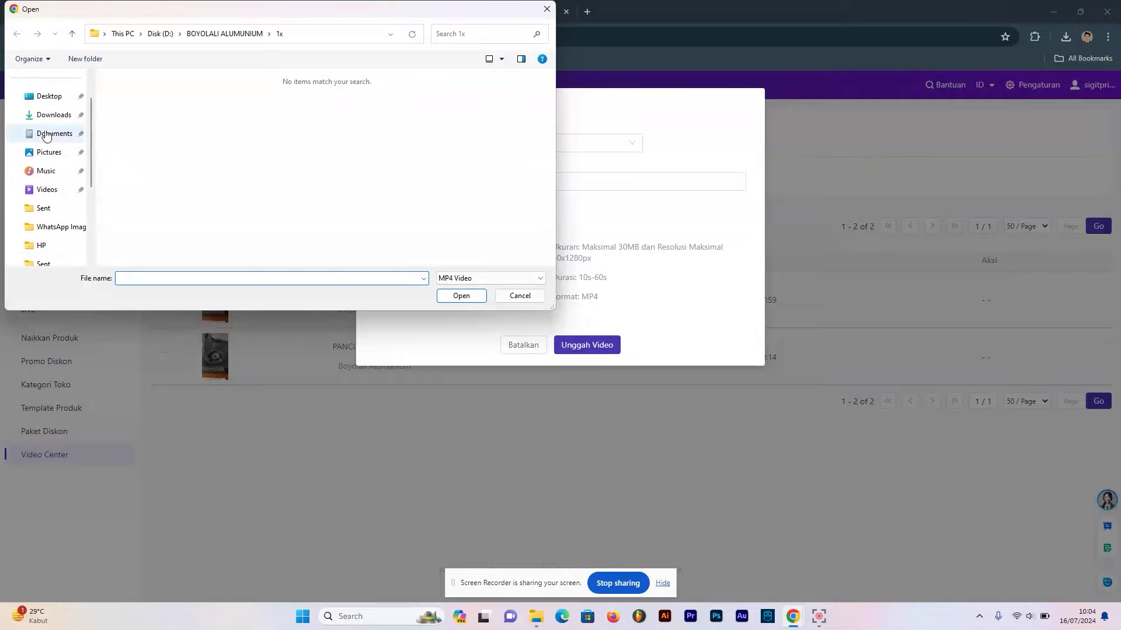
click(51, 115)
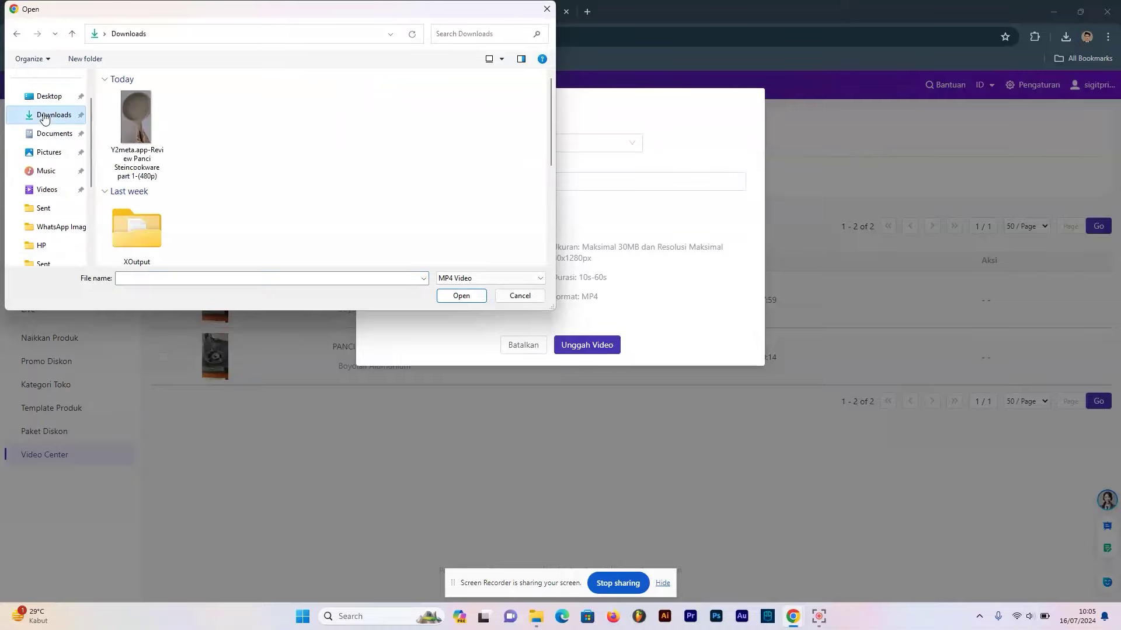
click(135, 116)
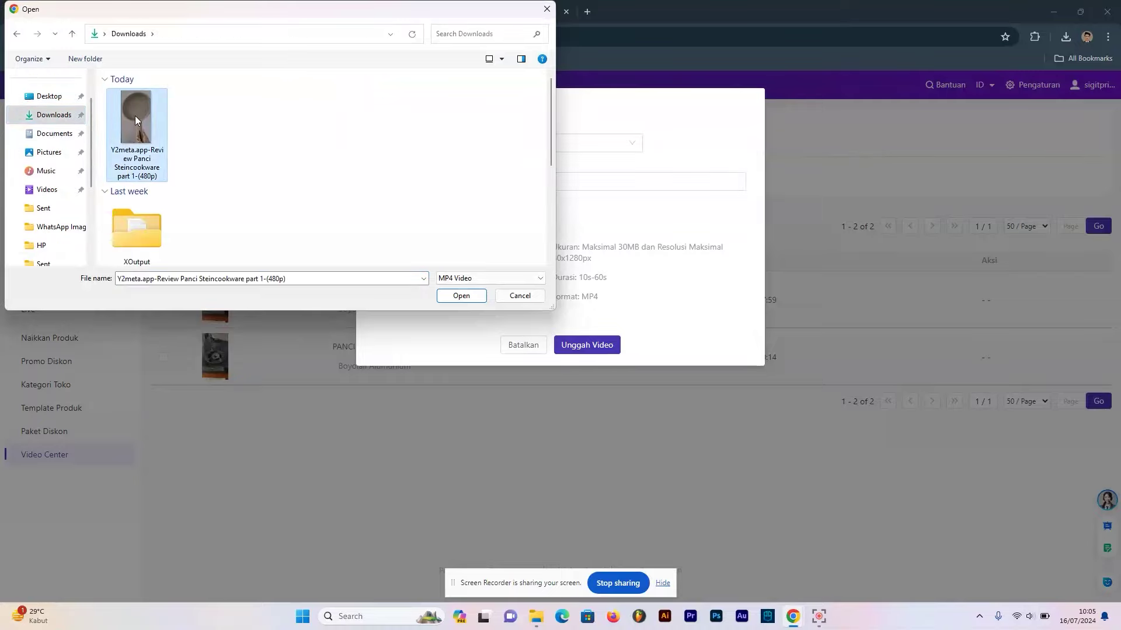
click(459, 296)
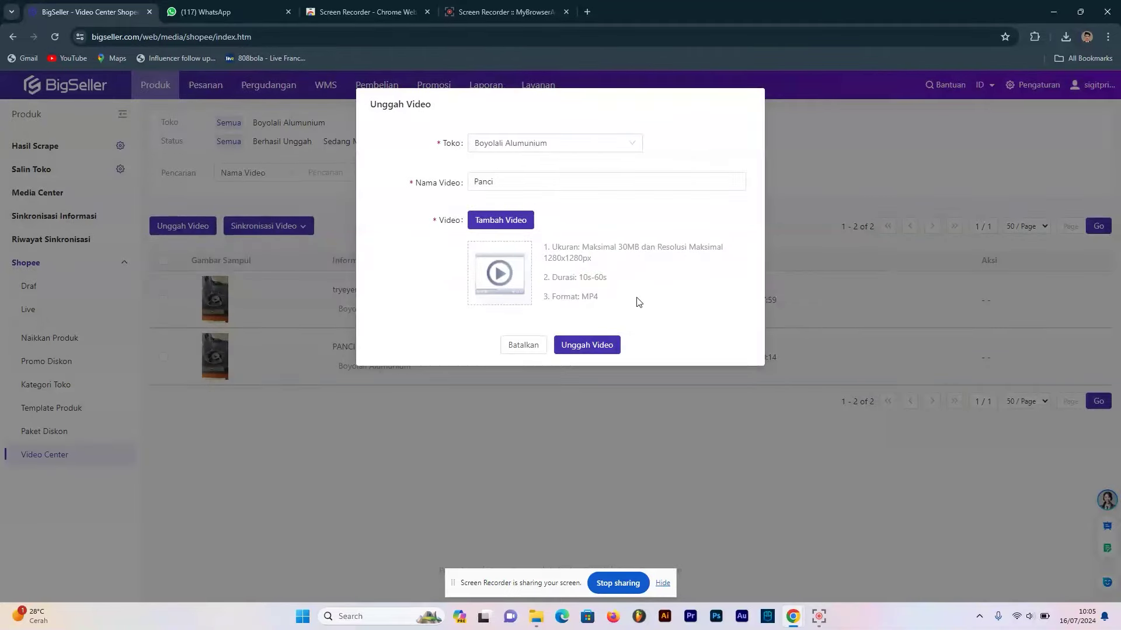
click(589, 349)
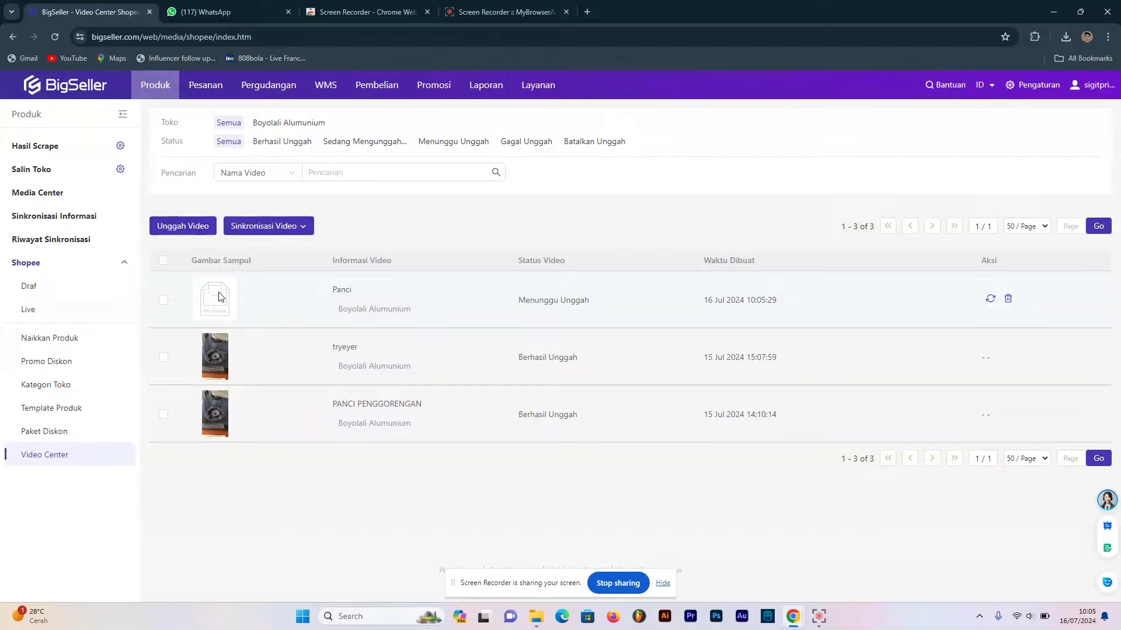
Step: Synchronize only the newly uploaded Panci video and close the result dialog
click(271, 230)
click(257, 232)
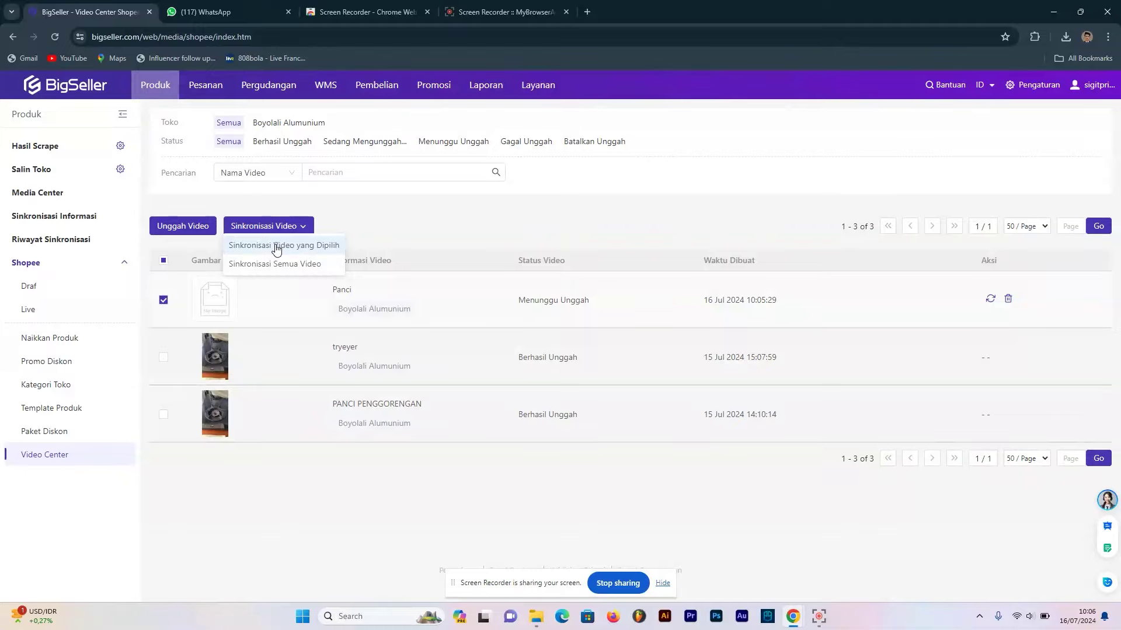
click(276, 246)
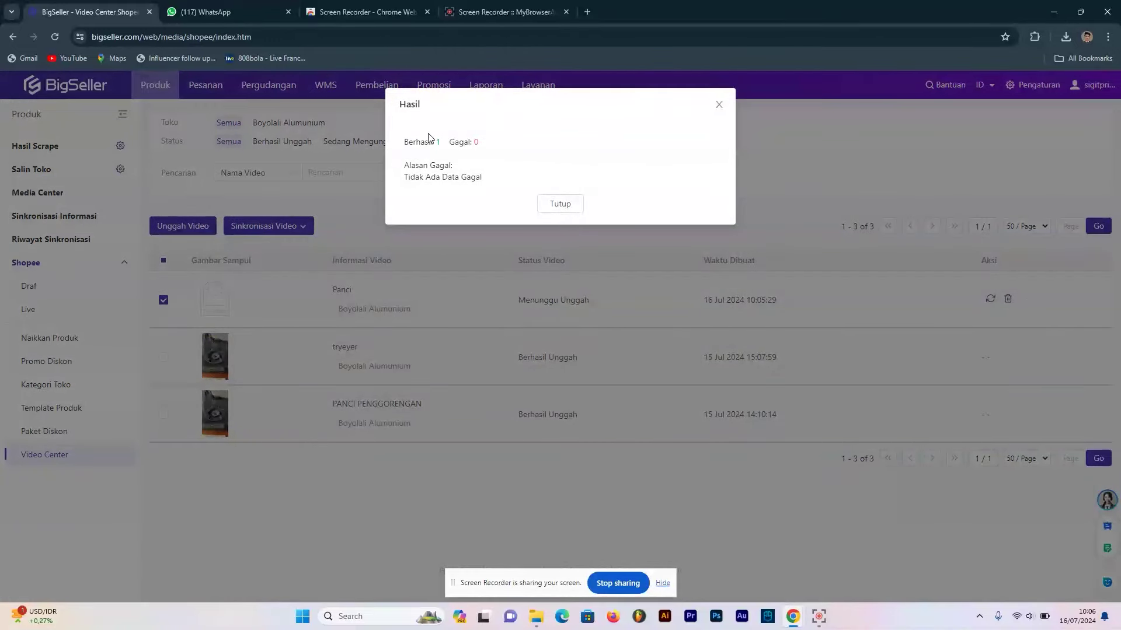
click(562, 207)
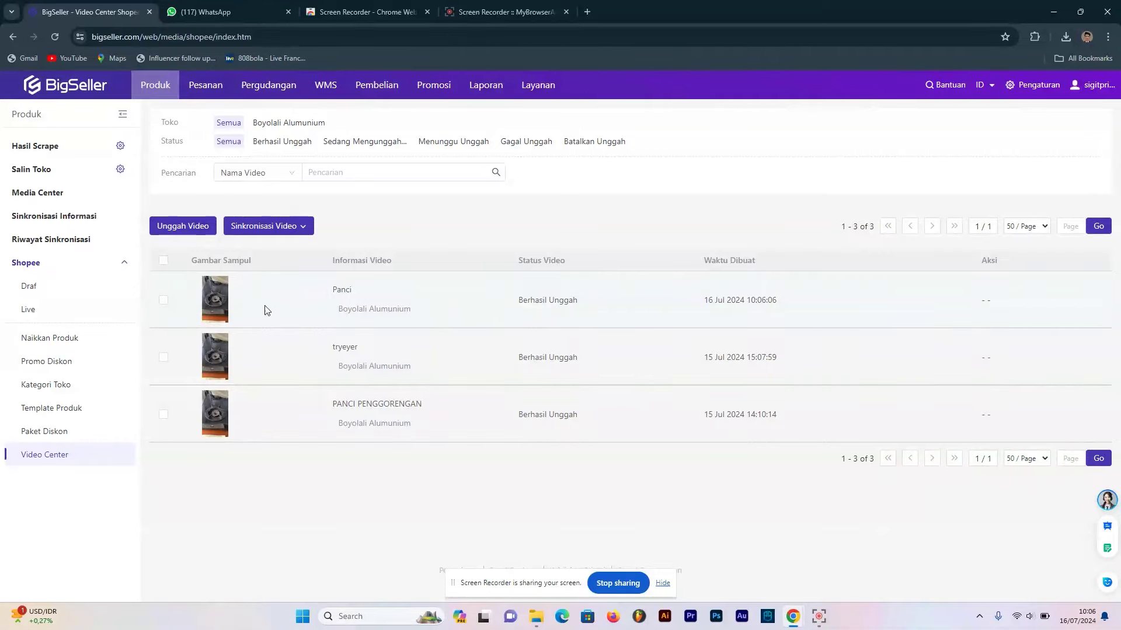
click(265, 228)
mouse_move(267, 232)
click(193, 228)
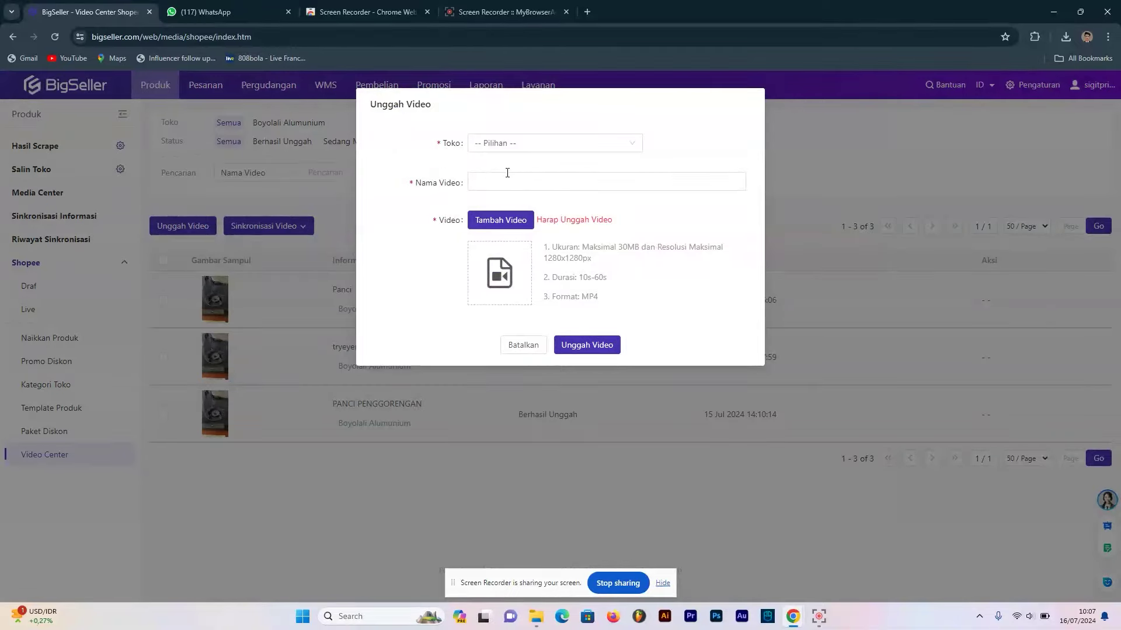
click(530, 345)
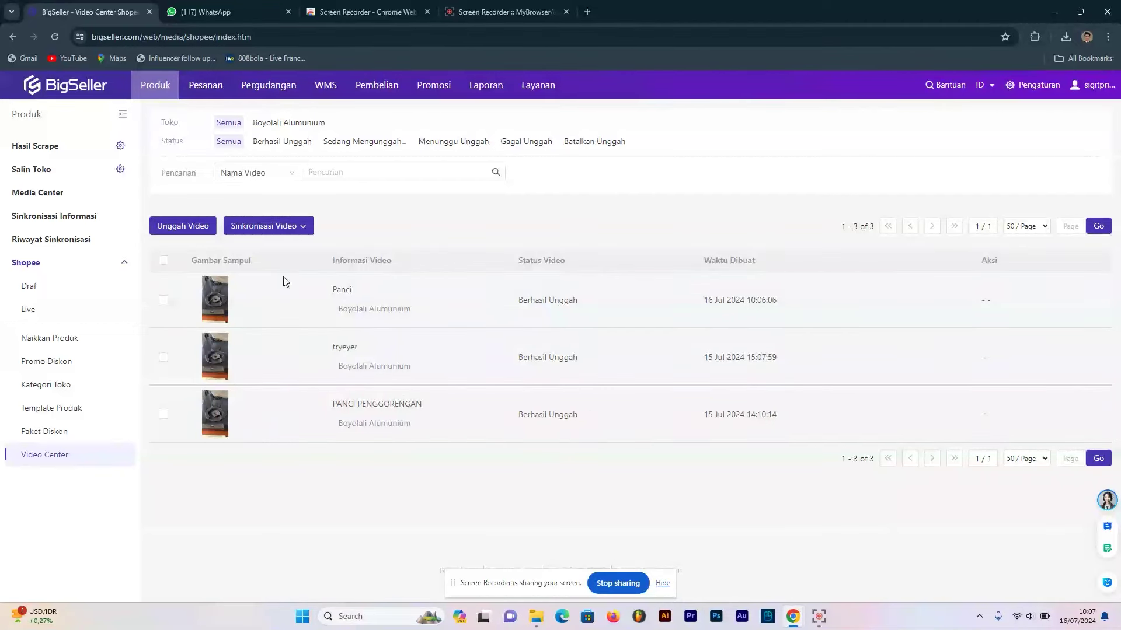
Step: Find "Panci masak mie bahan alumunium tebal anti karat" among the live Shopee products and open it for editing
click(60, 311)
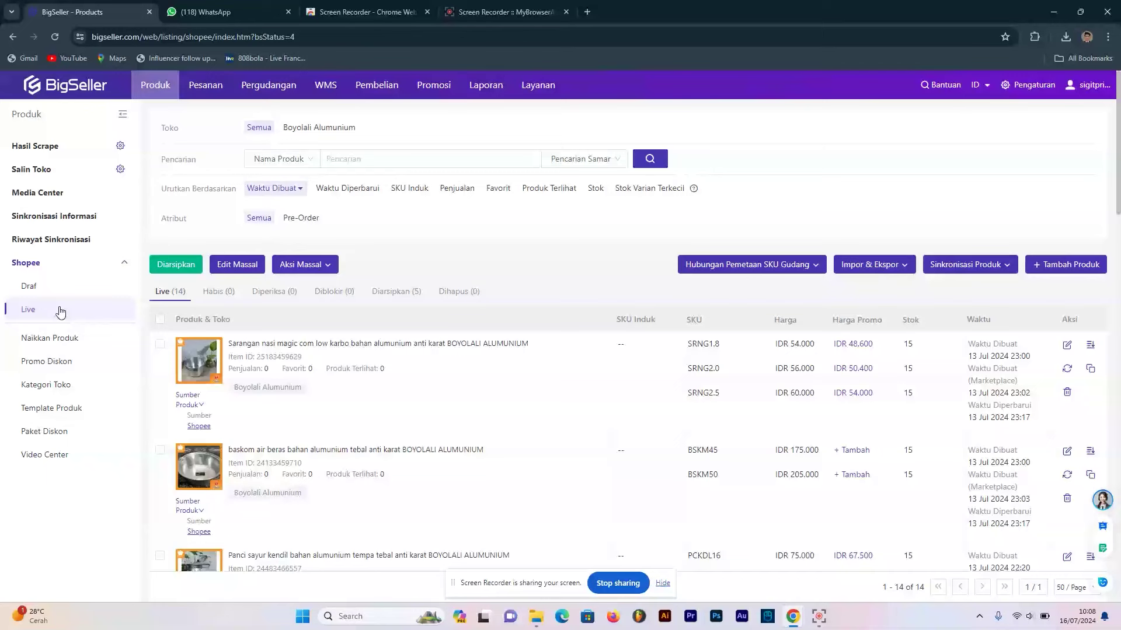
scroll(360, 375, down, 2)
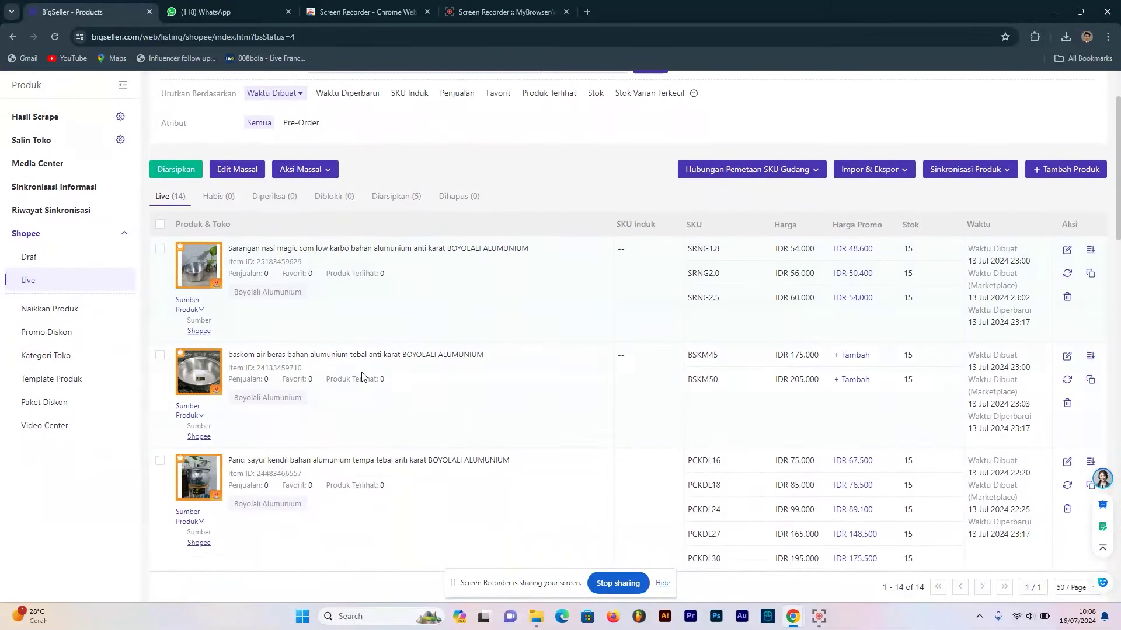
scroll(362, 377, down, 5)
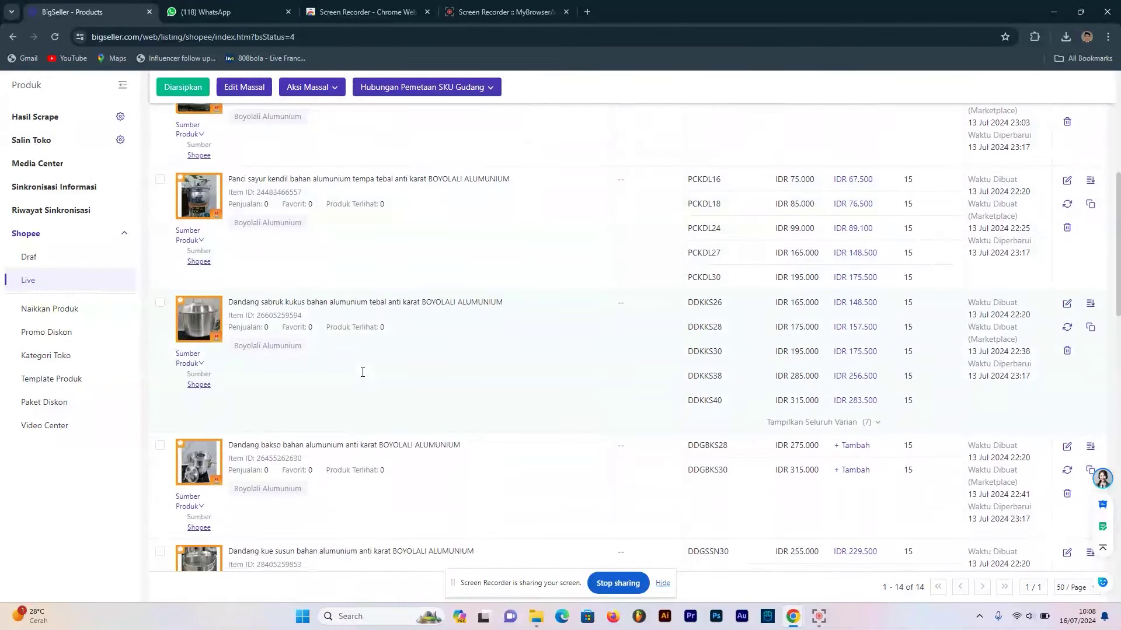
scroll(362, 374, up, 8)
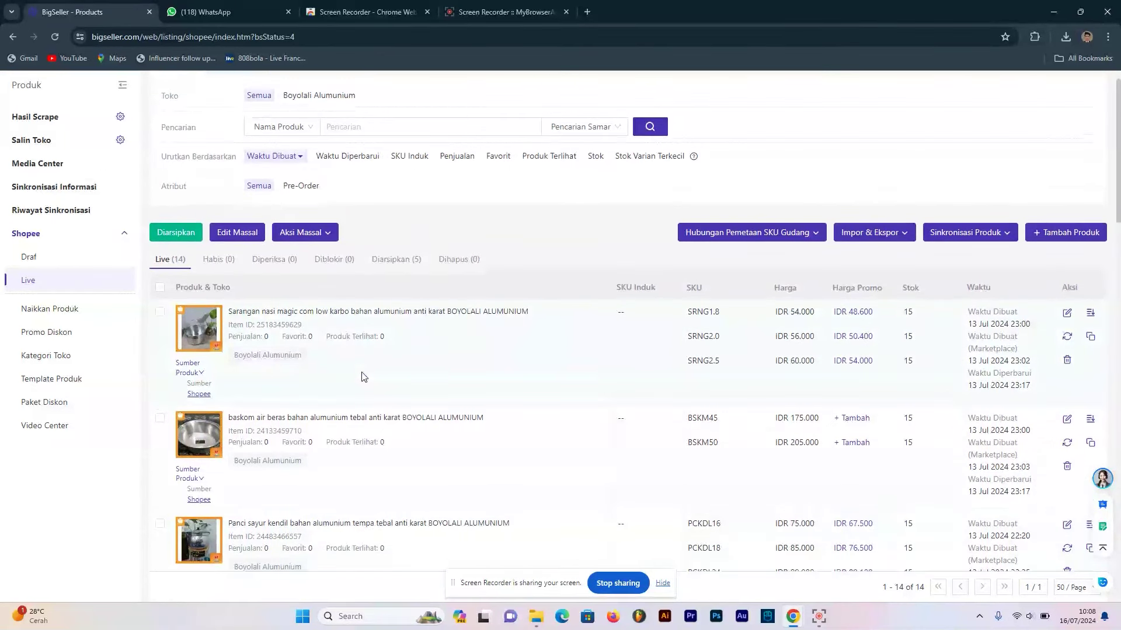
scroll(362, 376, down, 7)
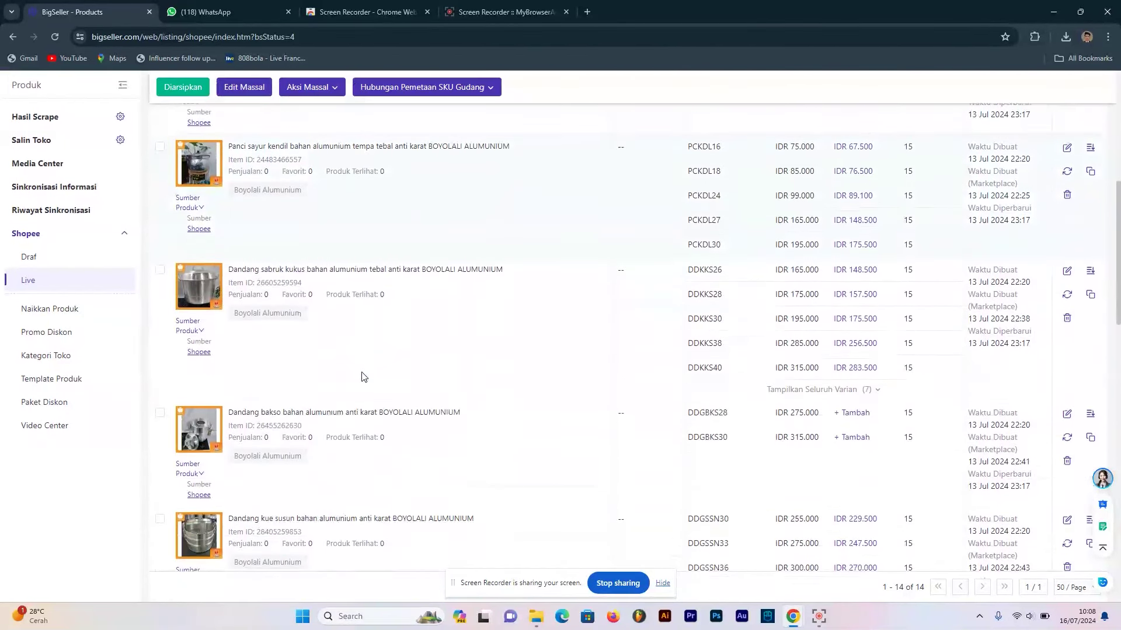
scroll(362, 377, down, 3)
scroll(362, 377, up, 3)
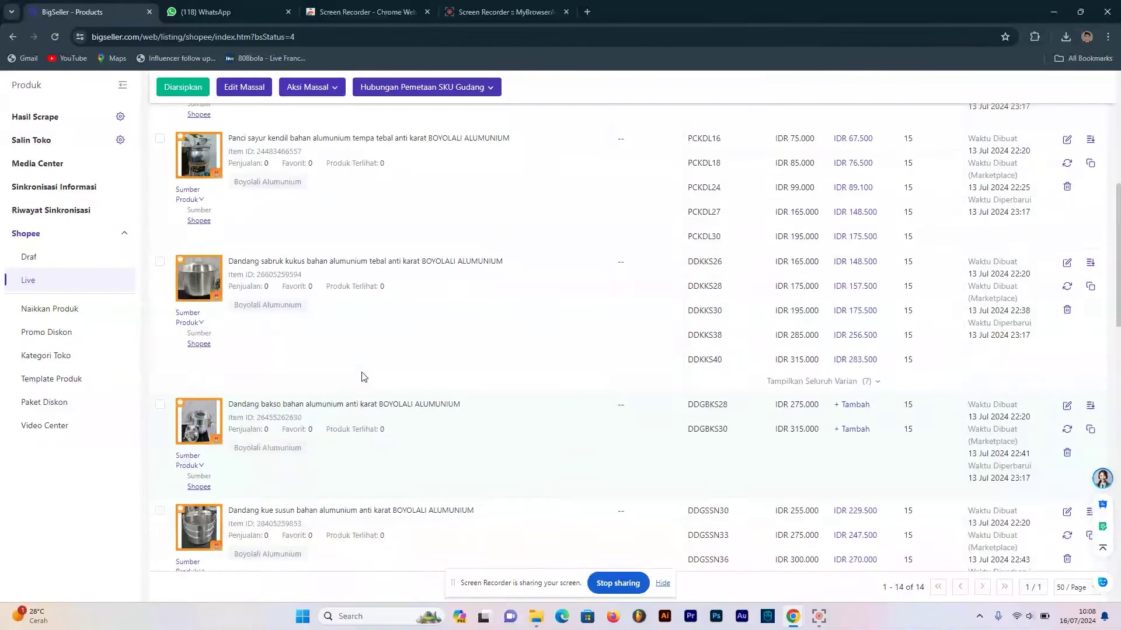
scroll(362, 377, down, 5)
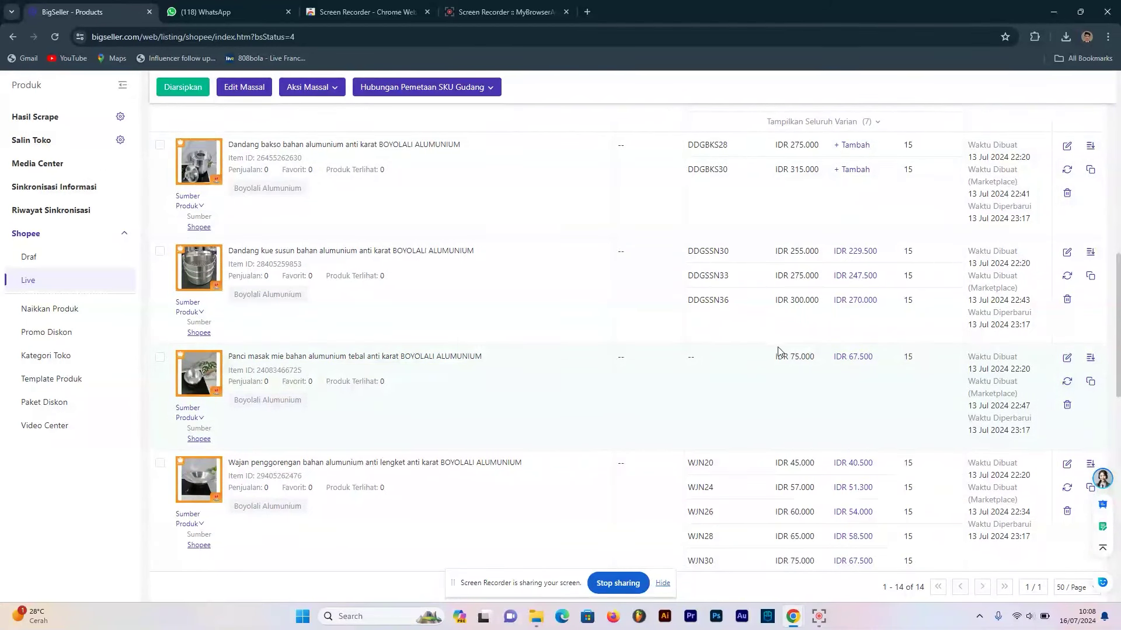
click(1067, 360)
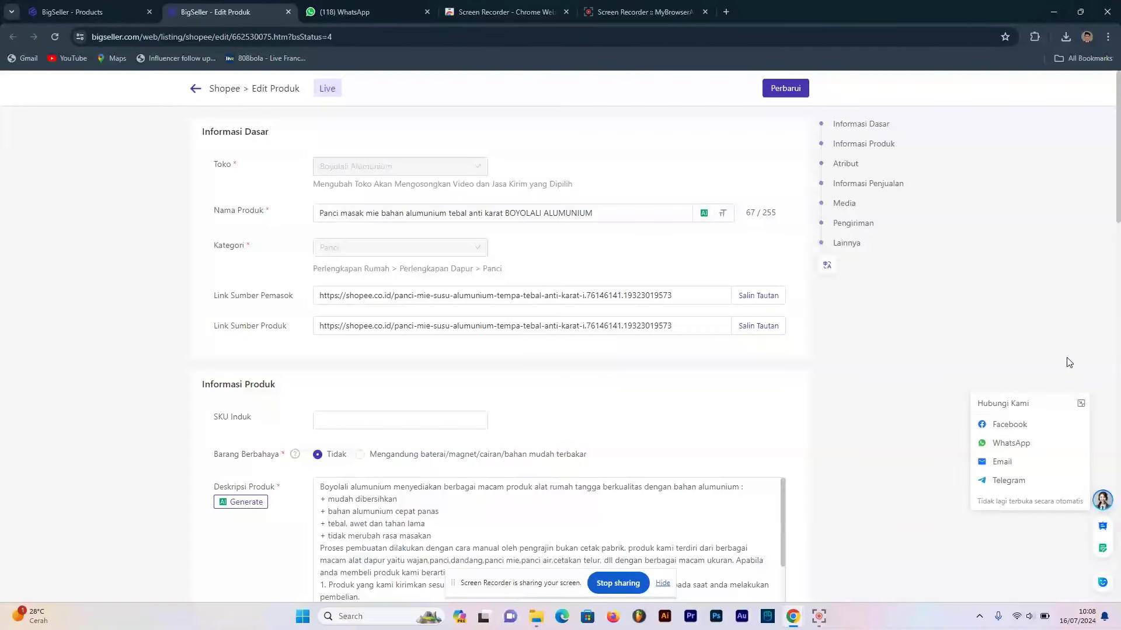
Step: Add the Panci video from the Shopee Video Center to the product's media and update the product
scroll(405, 380, down, 10)
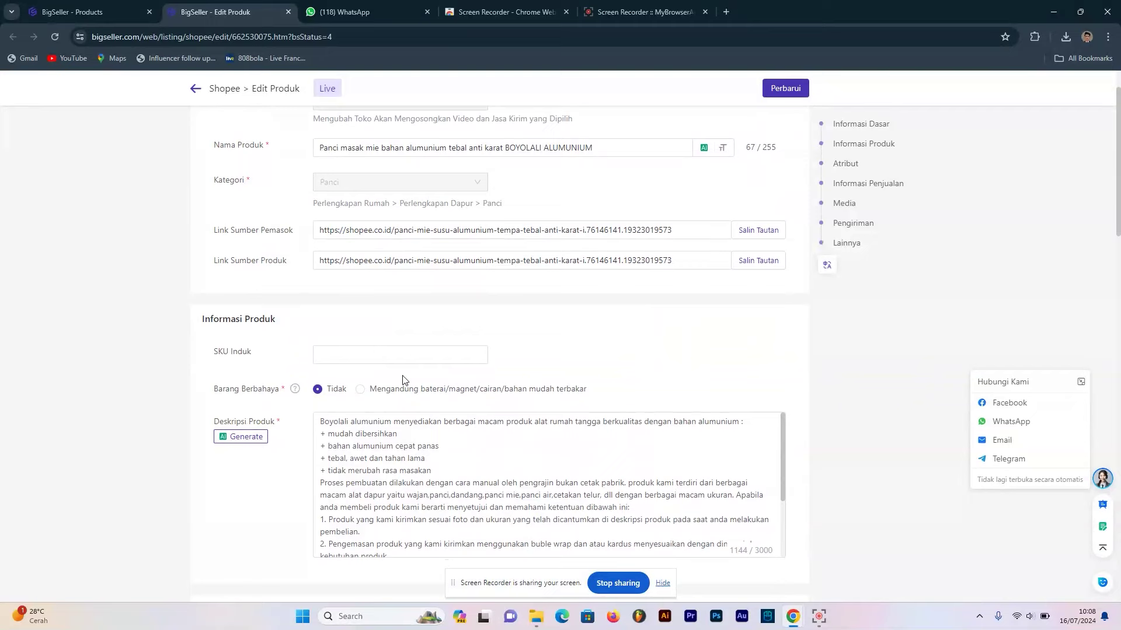
scroll(405, 380, down, 7)
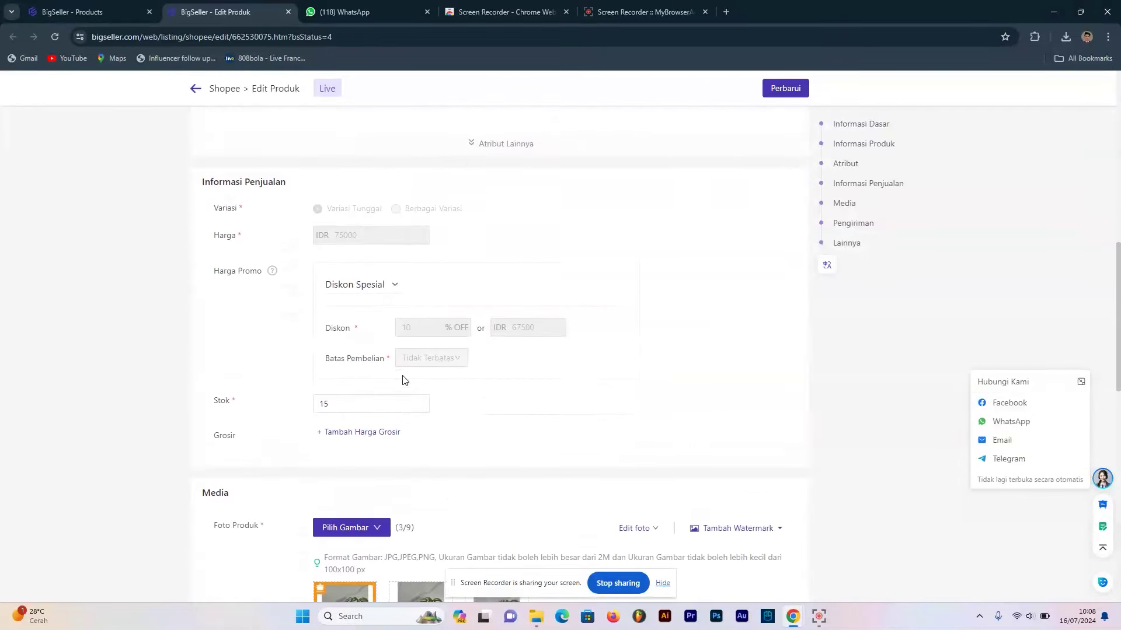
scroll(402, 380, down, 1)
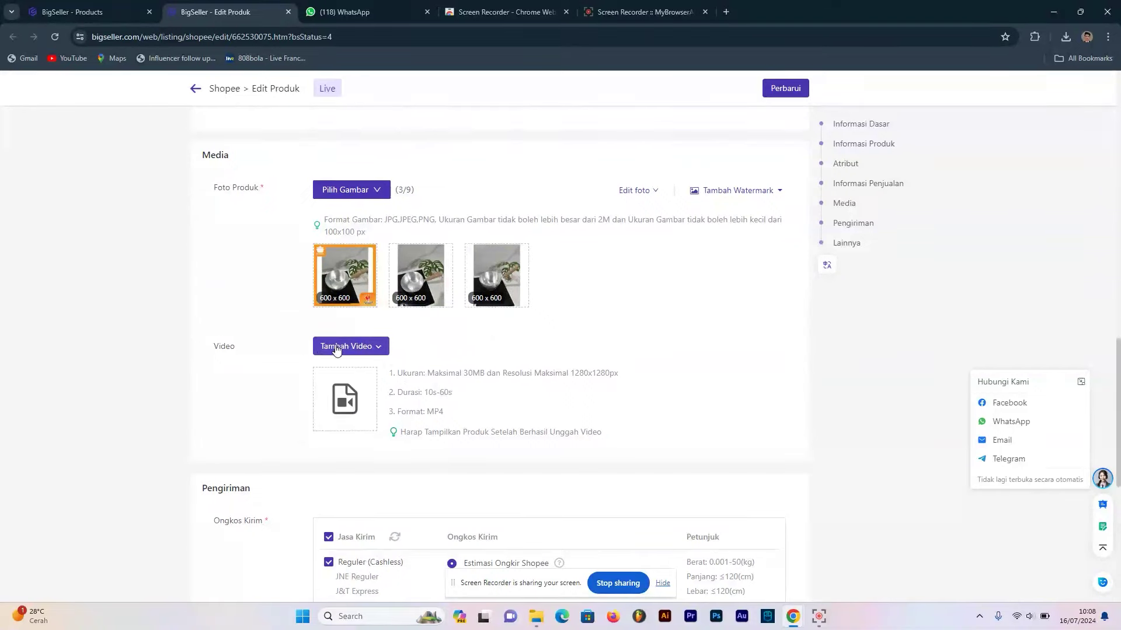
mouse_move(353, 348)
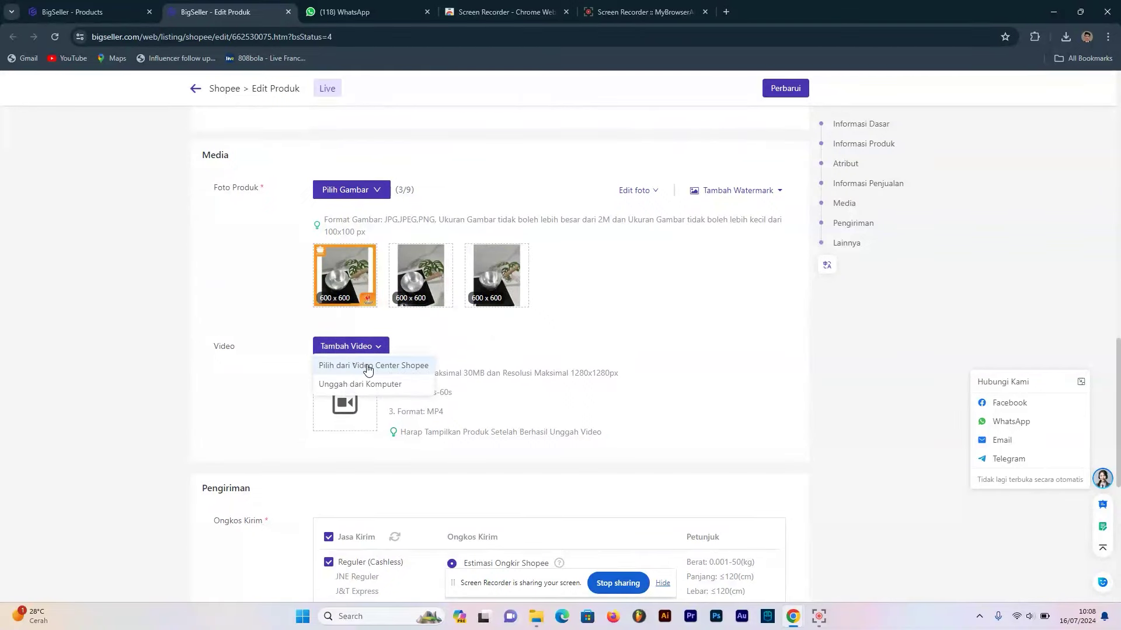
click(411, 367)
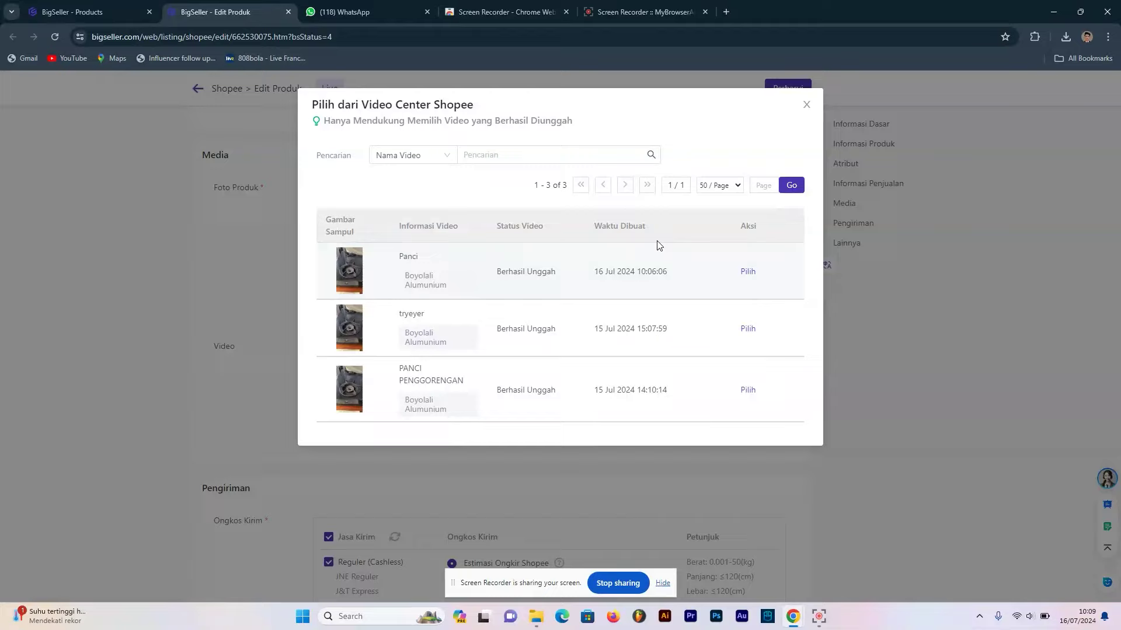
click(749, 272)
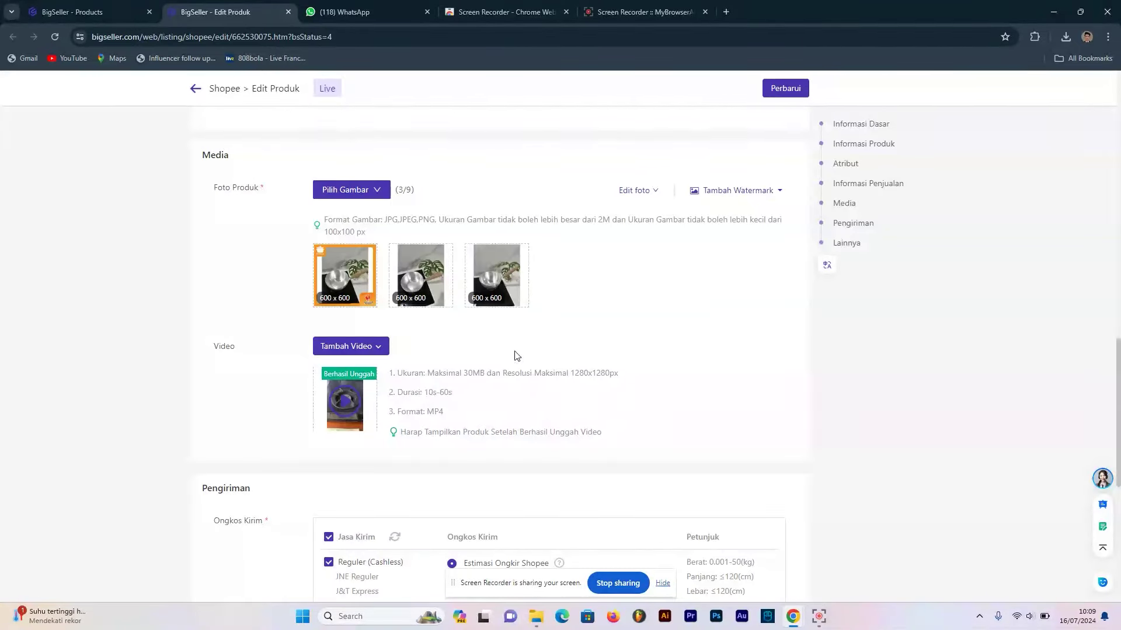
click(783, 89)
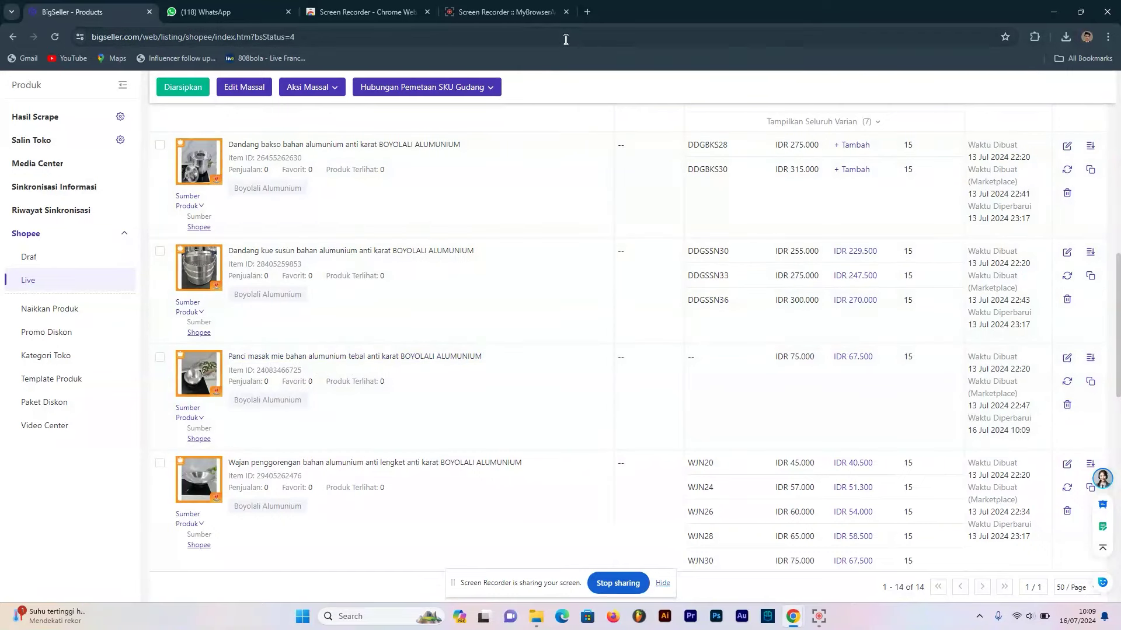
Step: In a new browser tab, search Shopee for boyolali alumunium and open the Panci masak mie product in the Boyolali Alumunium store
click(587, 12)
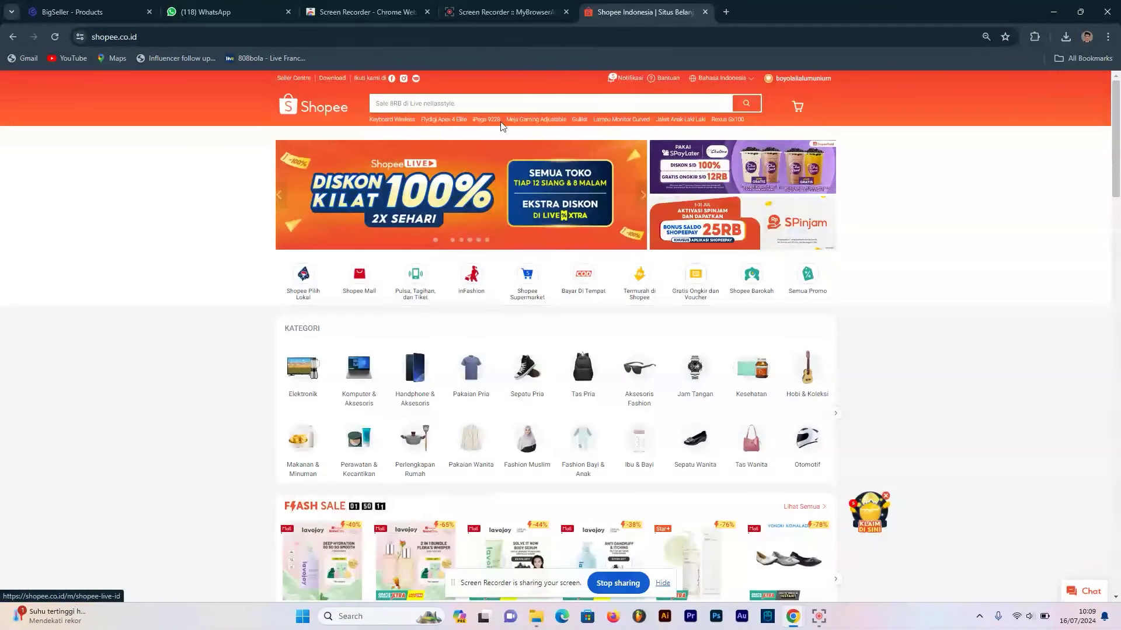
click(483, 105)
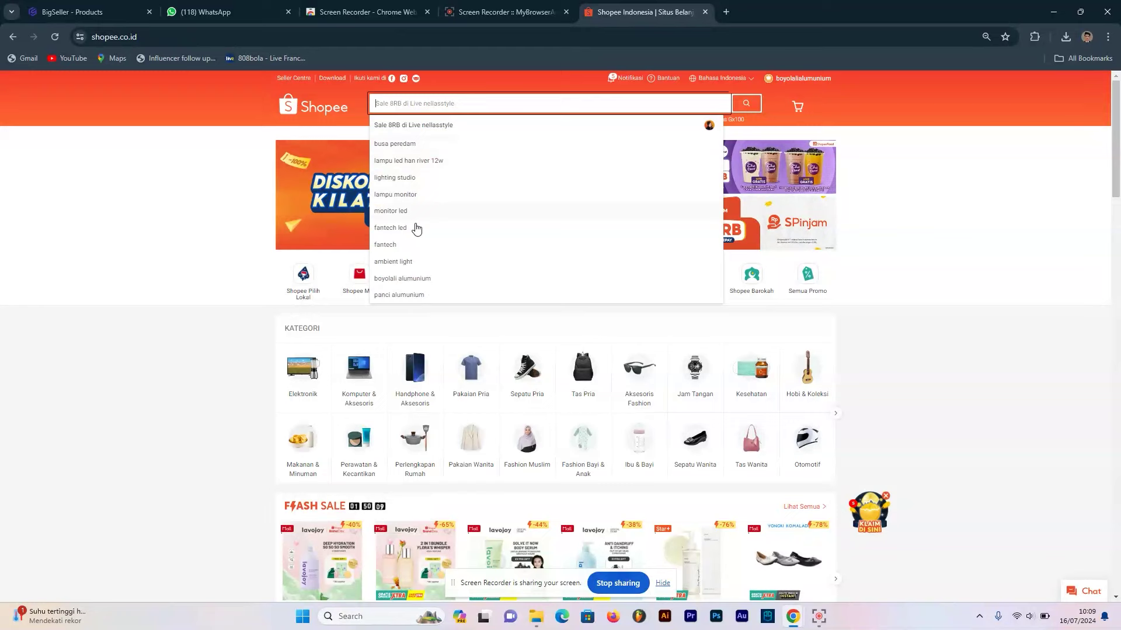
click(413, 279)
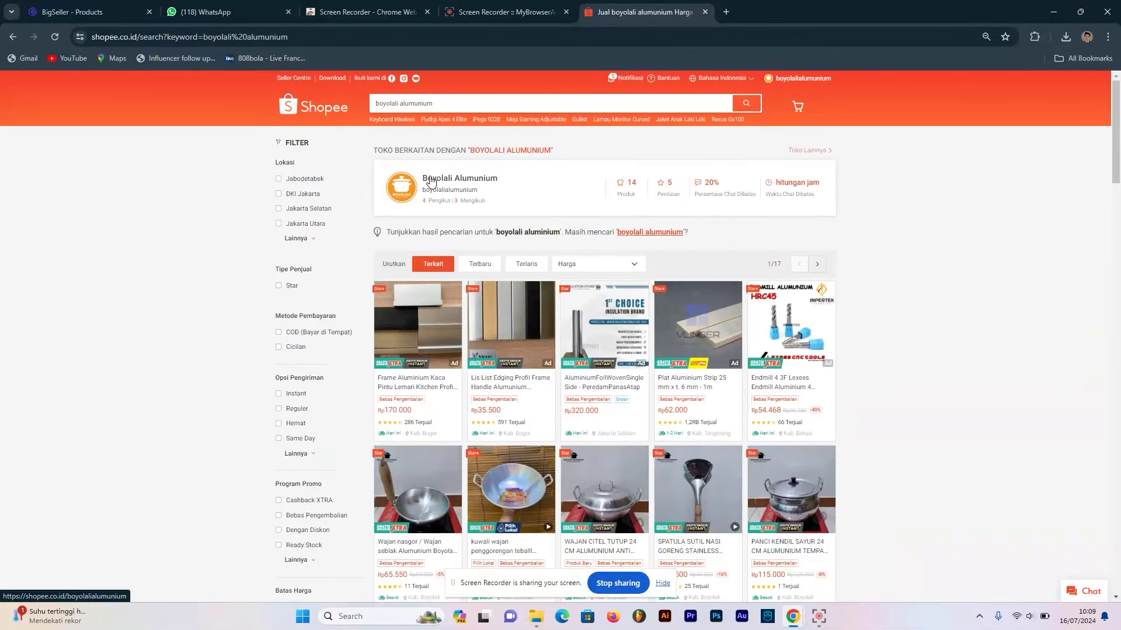
click(429, 179)
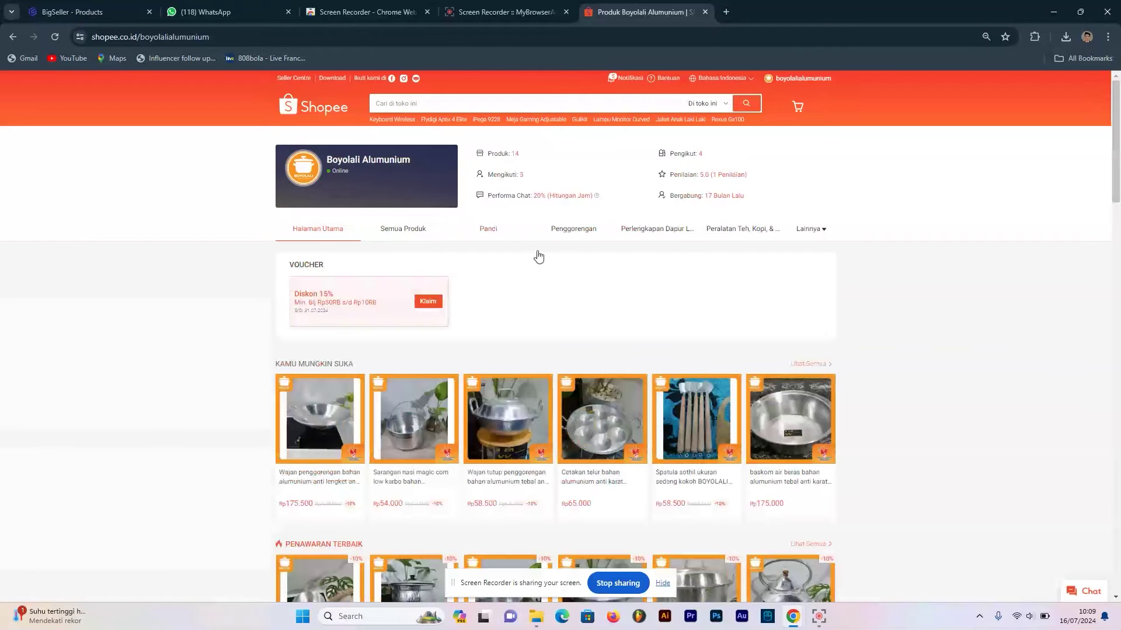
scroll(546, 265, down, 4)
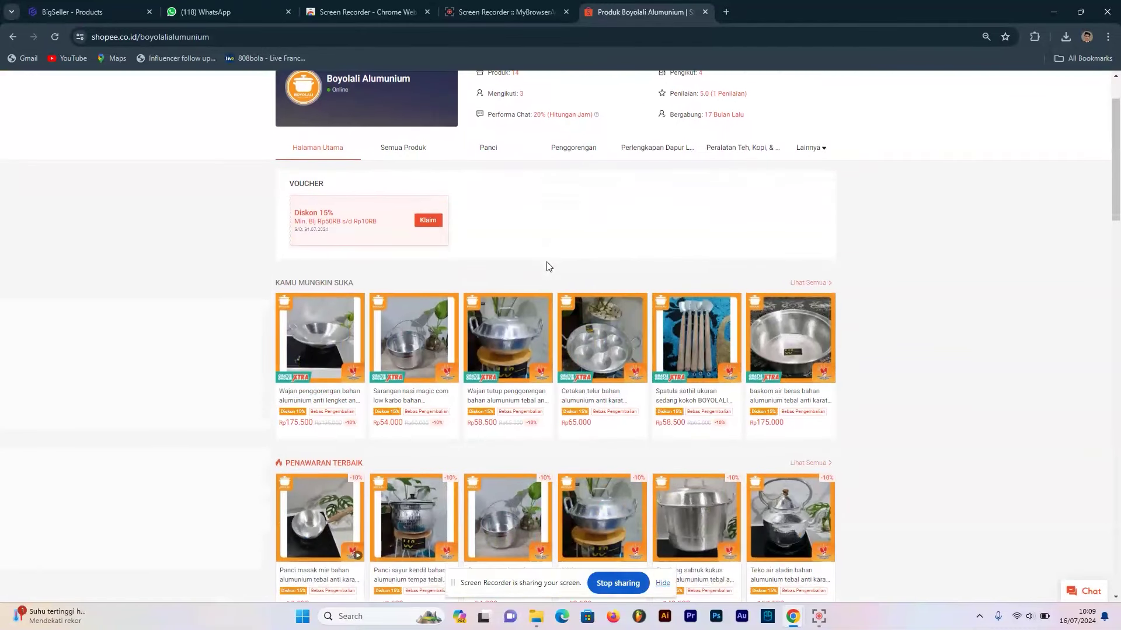
click(327, 450)
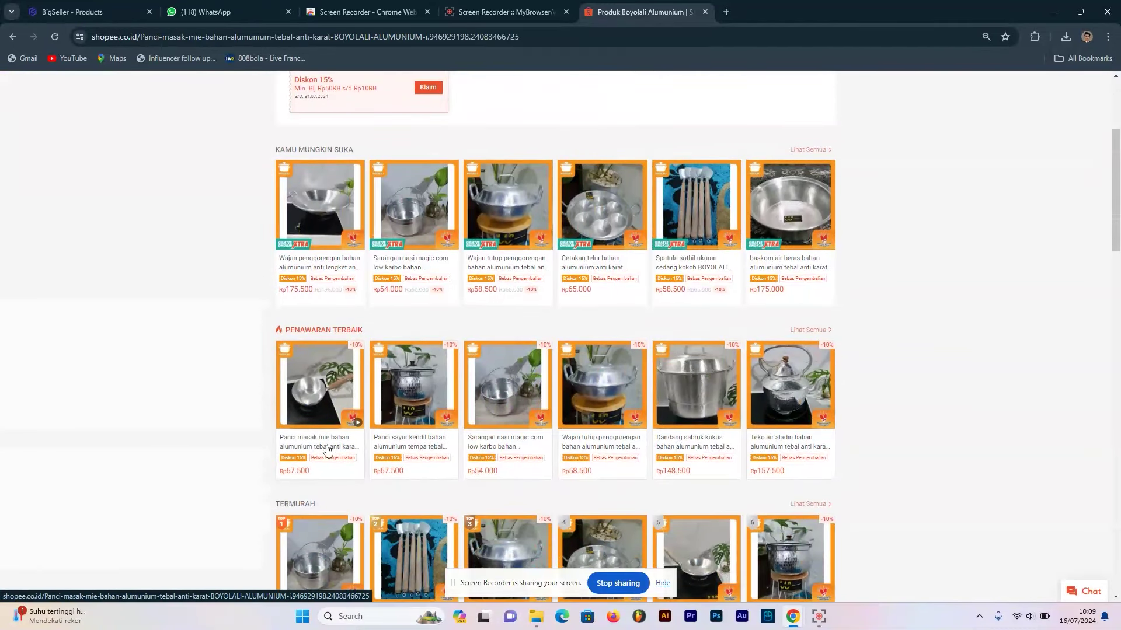